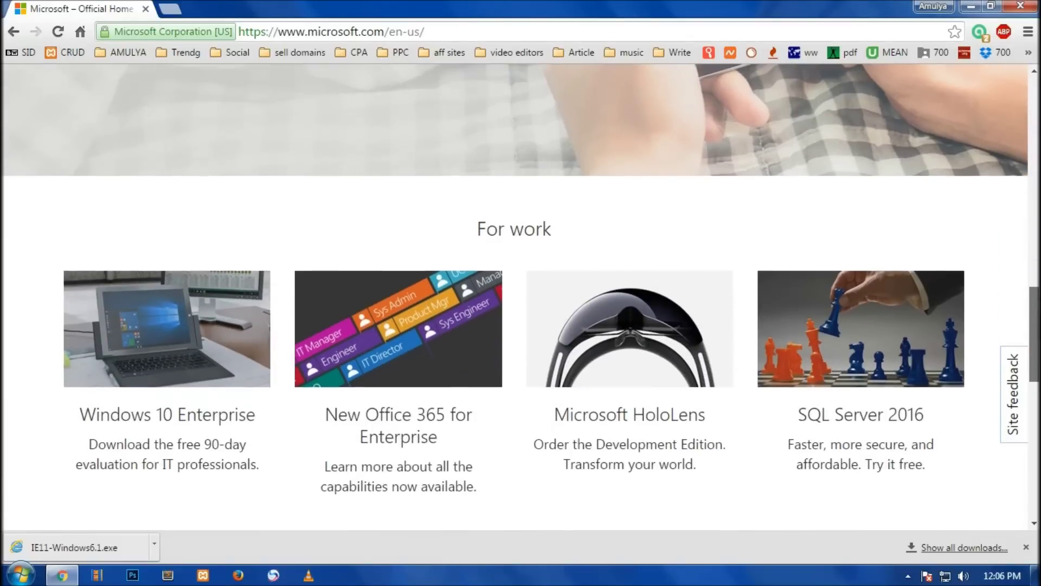
Find the microsoft.com footer links and open the 'Windows downloads' page.
{"action": "scroll", "coordinate": [515, 297], "scroll_direction": "down", "scroll_amount": 4}
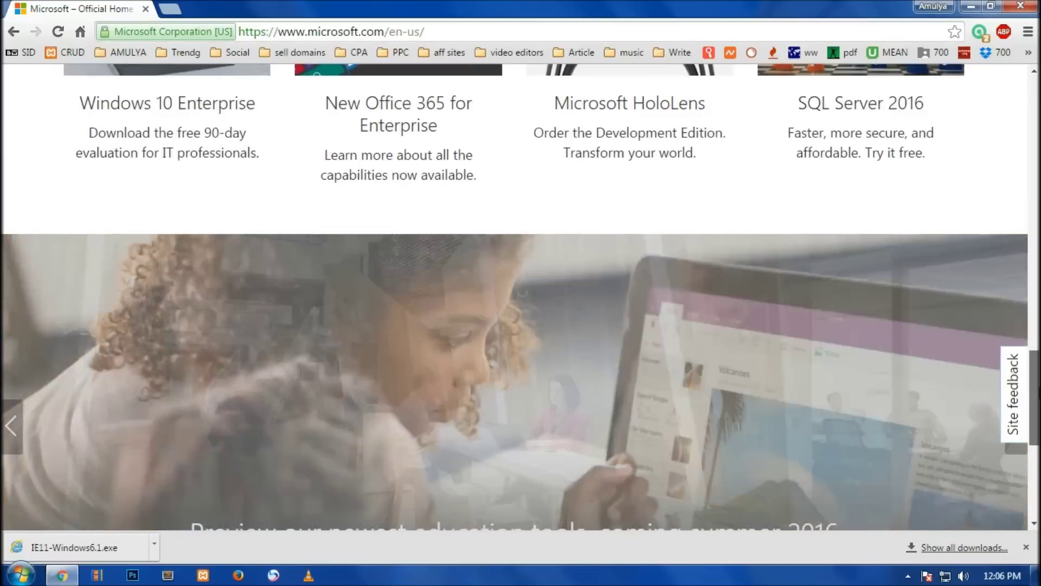
{"action": "scroll", "coordinate": [515, 297], "scroll_direction": "down", "scroll_amount": 2}
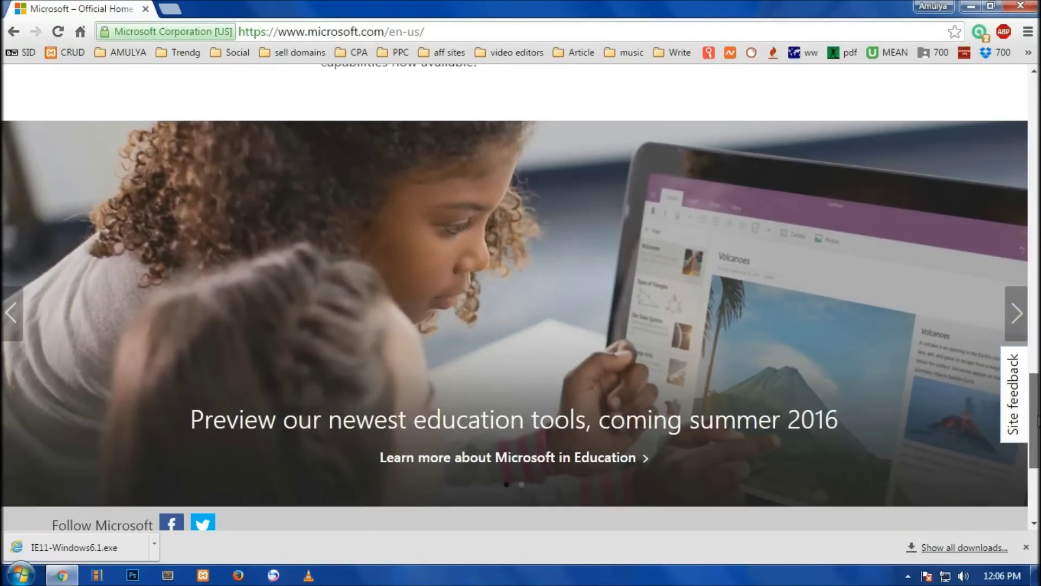
{"action": "scroll", "coordinate": [515, 296], "scroll_direction": "down", "scroll_amount": 1}
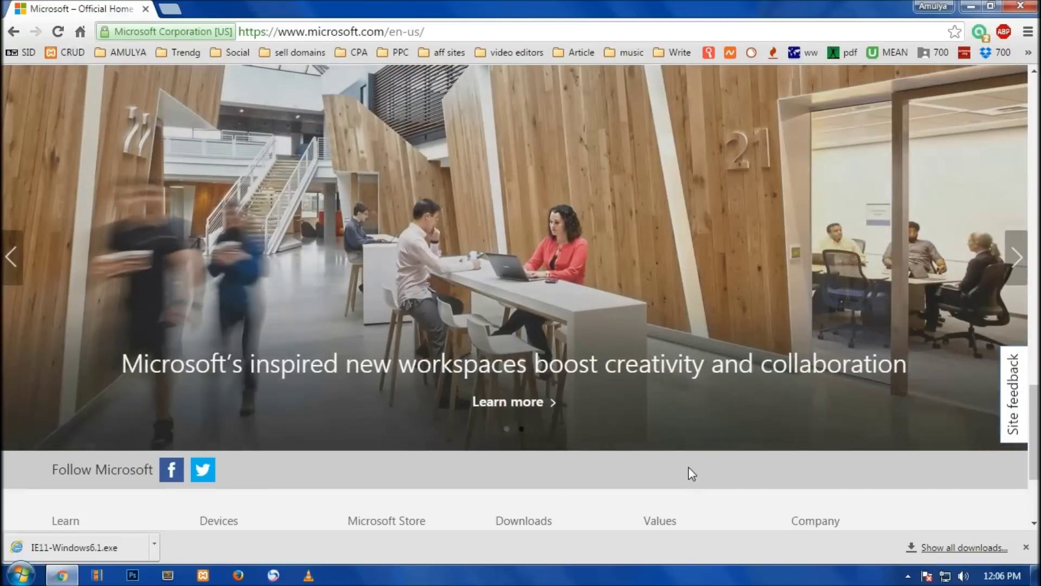
{"action": "scroll", "coordinate": [655, 455], "scroll_direction": "up", "scroll_amount": 20}
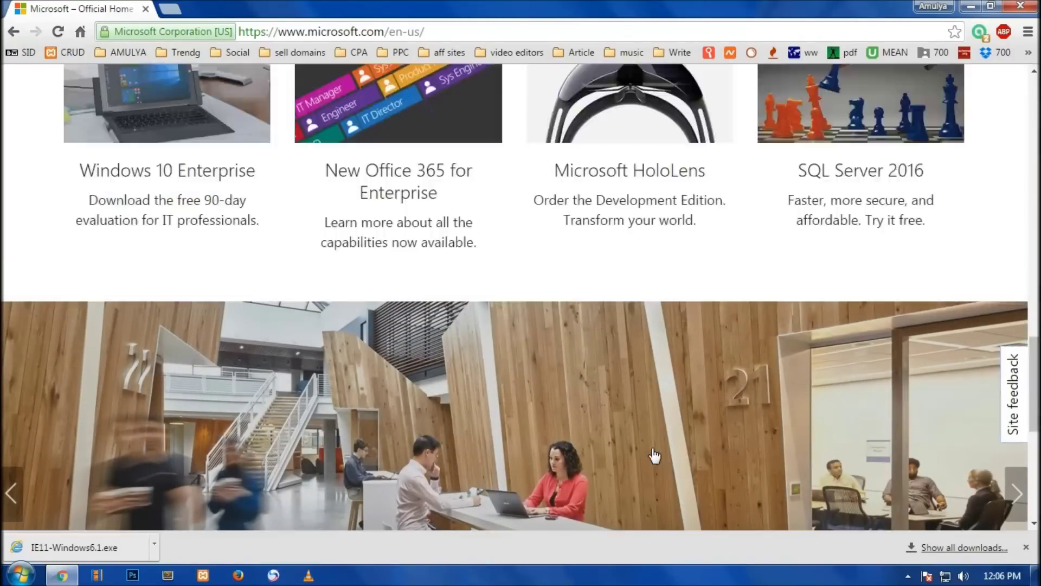
{"action": "scroll", "coordinate": [654, 455], "scroll_direction": "up", "scroll_amount": 5}
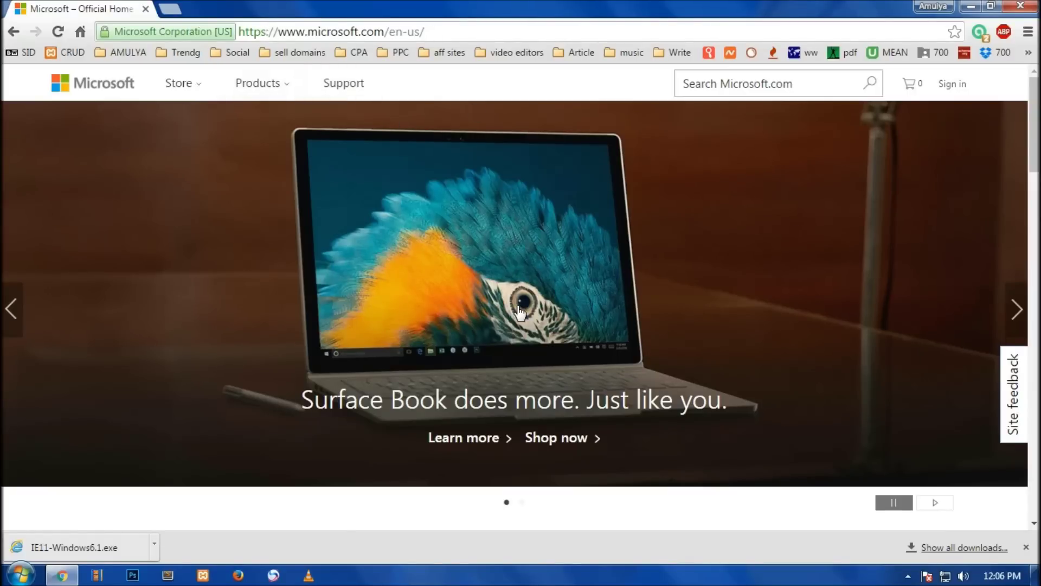
{"action": "scroll", "coordinate": [519, 312], "scroll_direction": "down", "scroll_amount": 15}
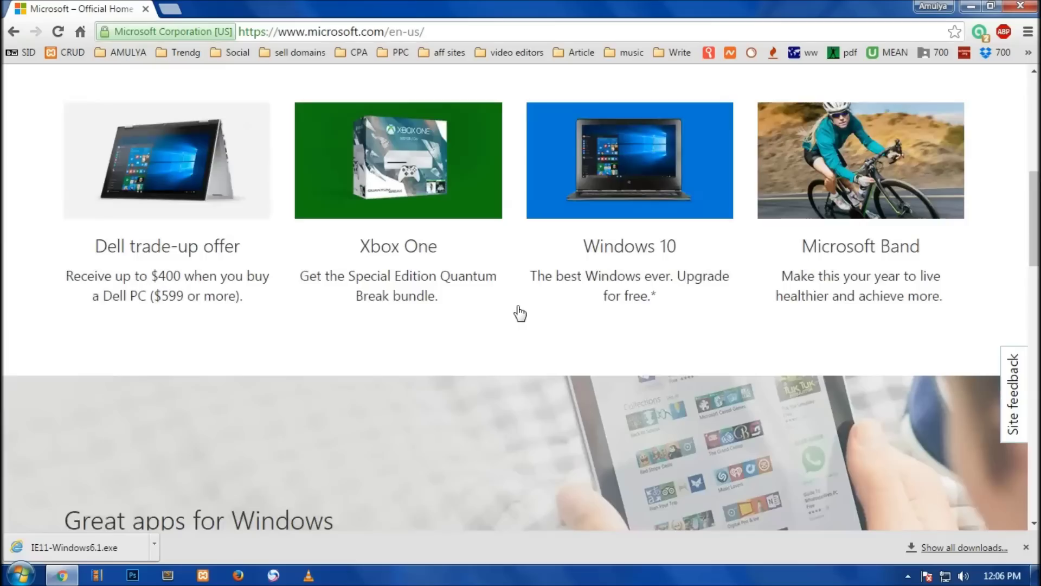
{"action": "scroll", "coordinate": [518, 312], "scroll_direction": "down", "scroll_amount": 5}
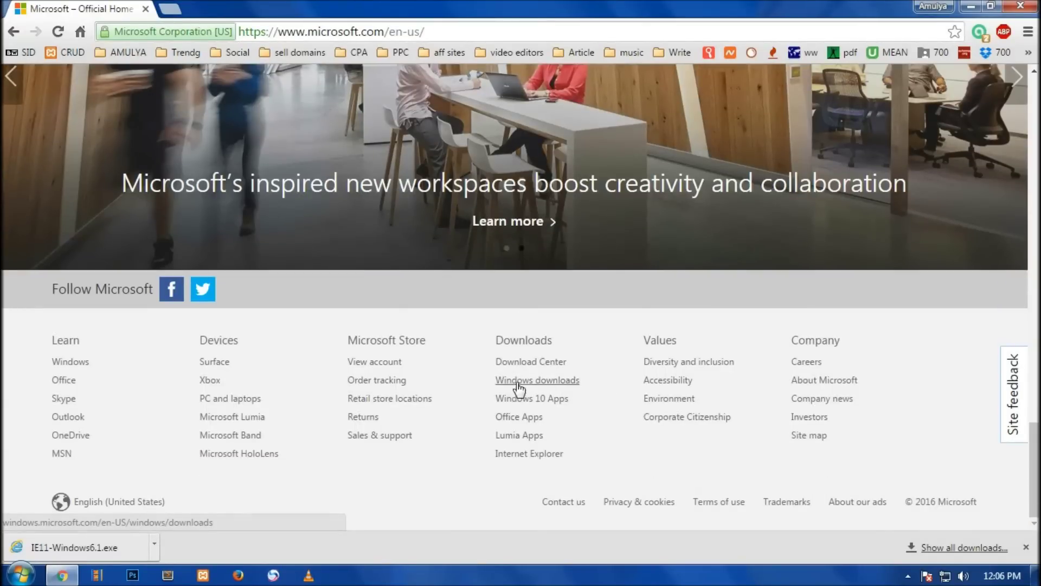
{"action": "key", "text": "ctrl+plus"}
{"action": "key", "text": "ctrl+plus"}
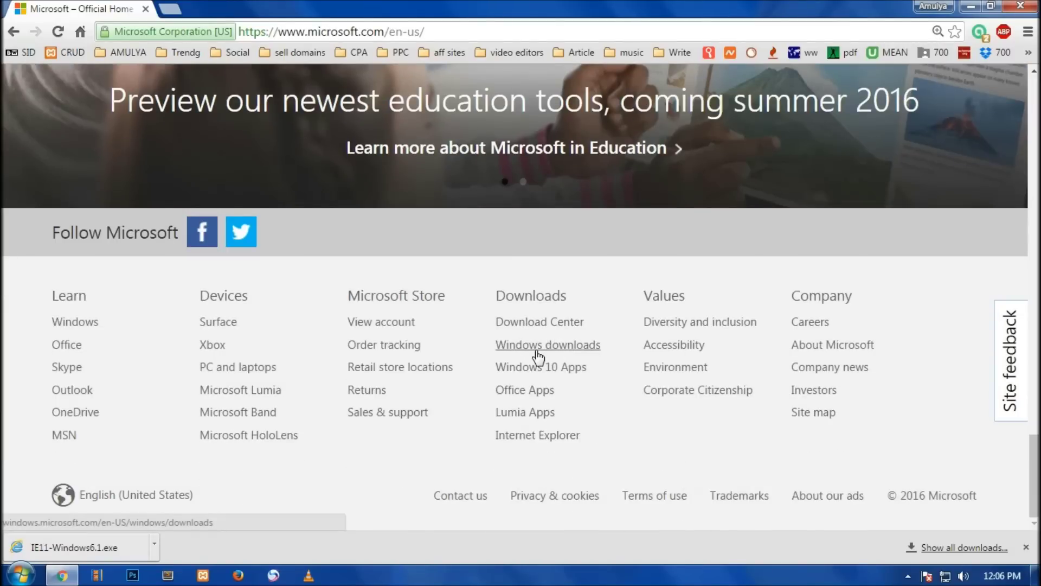
{"action": "key", "text": "ctrl+0"}
{"action": "left_click", "coordinate": [564, 467]}
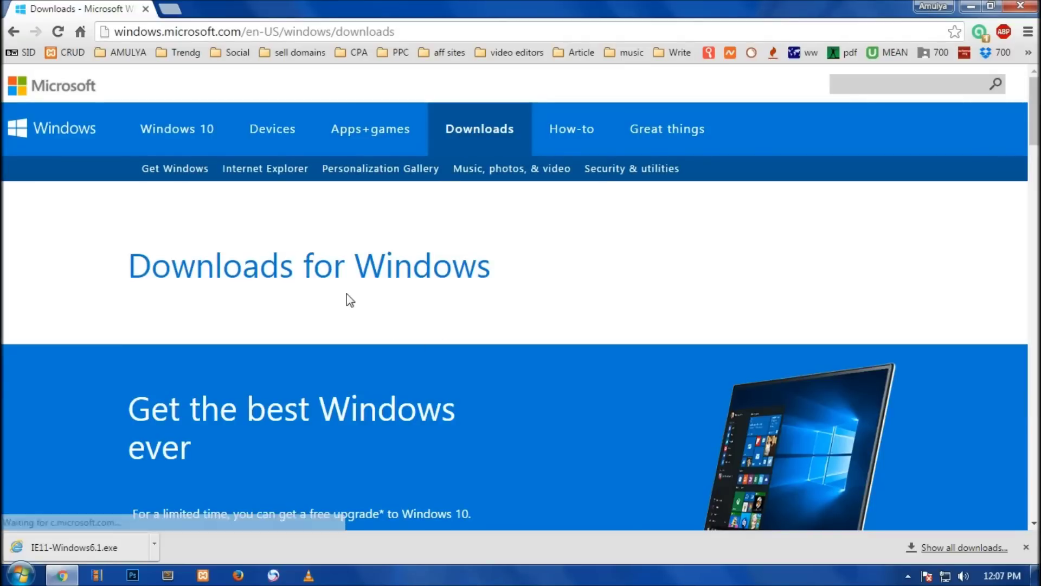
Follow 'Get Internet Explorer now' under 'Better browsing with Internet Explorer'.
{"action": "scroll", "coordinate": [441, 342], "scroll_direction": "down", "scroll_amount": 3}
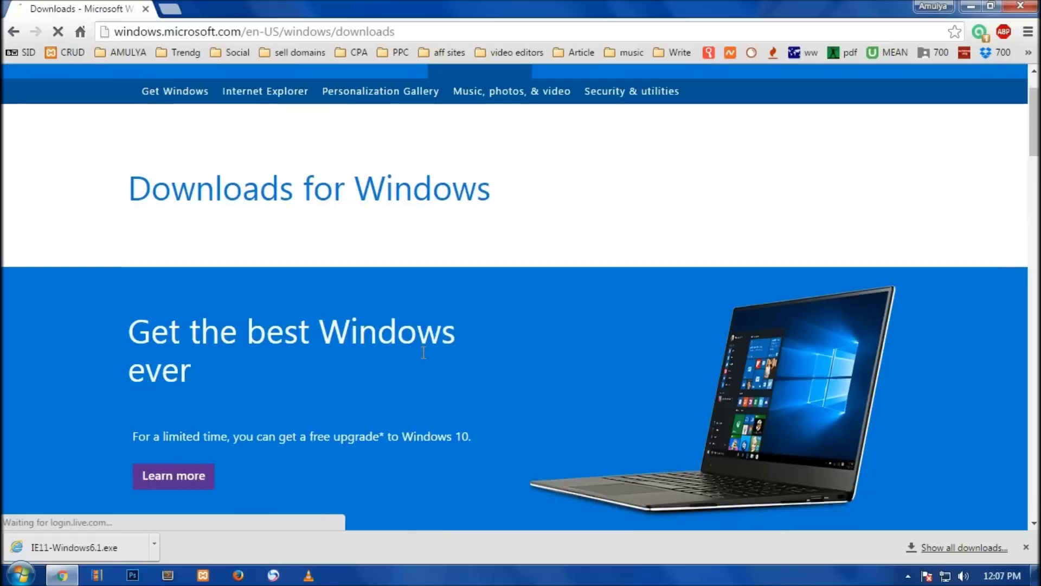
{"action": "scroll", "coordinate": [366, 342], "scroll_direction": "down", "scroll_amount": 3}
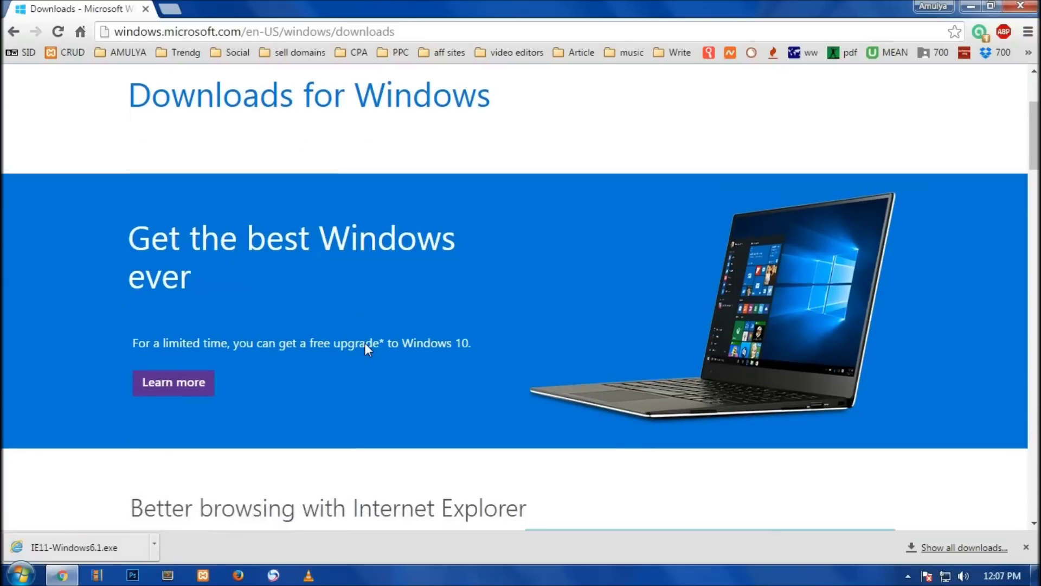
{"action": "scroll", "coordinate": [368, 350], "scroll_direction": "down", "scroll_amount": 2}
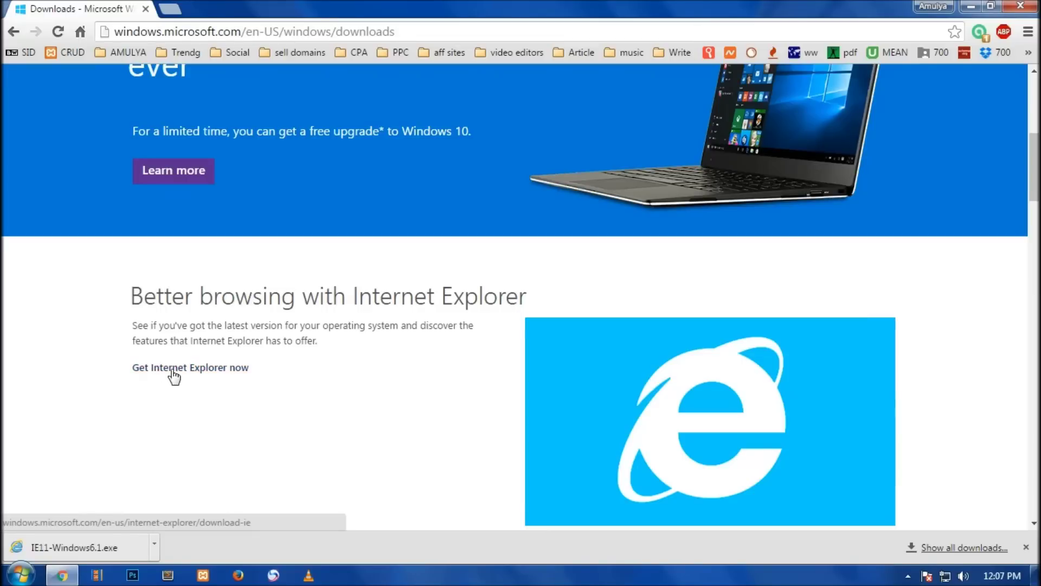
{"action": "left_click", "coordinate": [212, 373]}
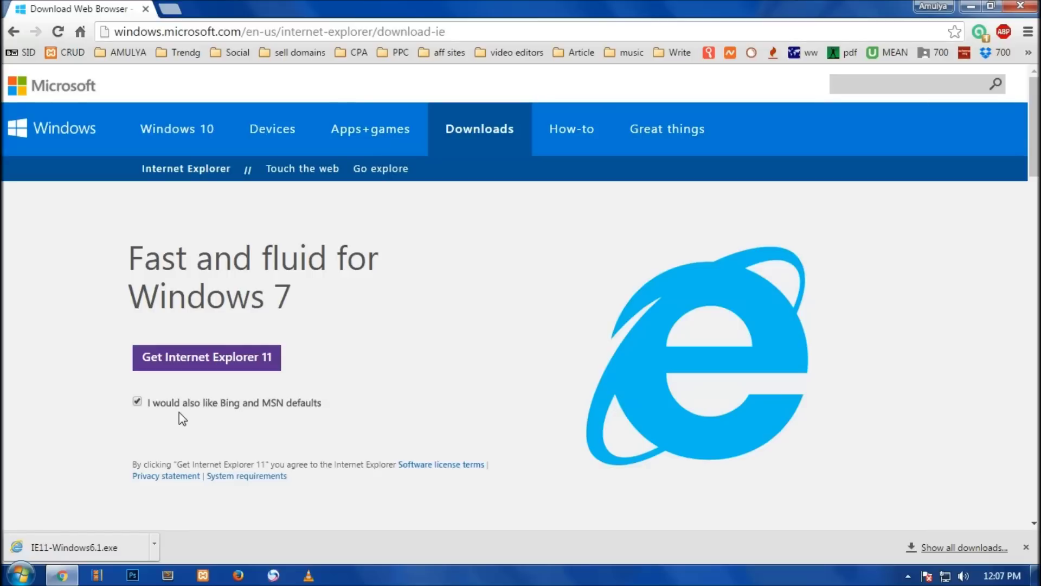
Untick the Bing and MSN defaults option and request the Internet Explorer 11 download.
{"action": "left_click", "coordinate": [138, 402]}
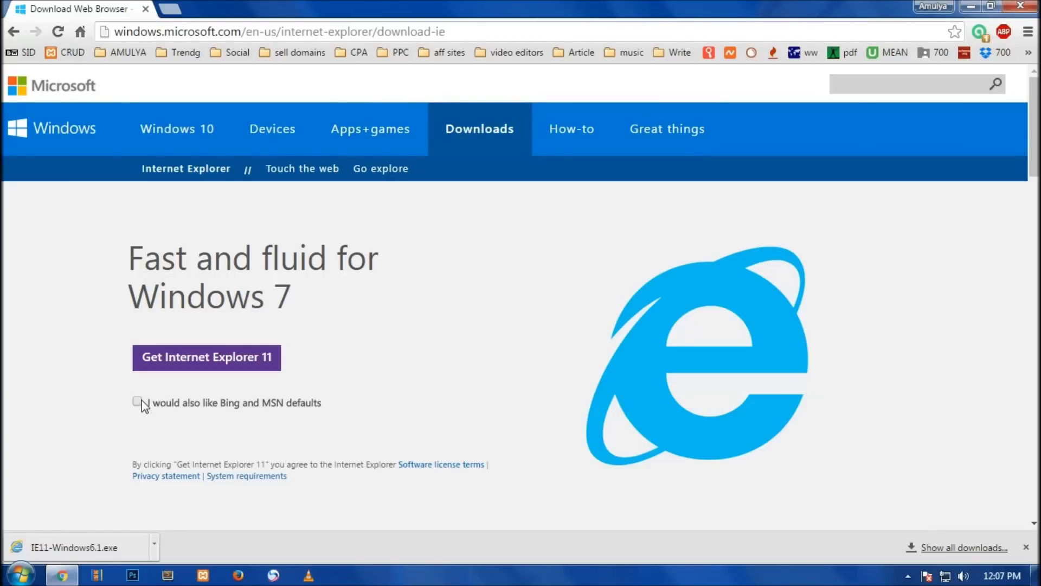
{"action": "left_click", "coordinate": [209, 366]}
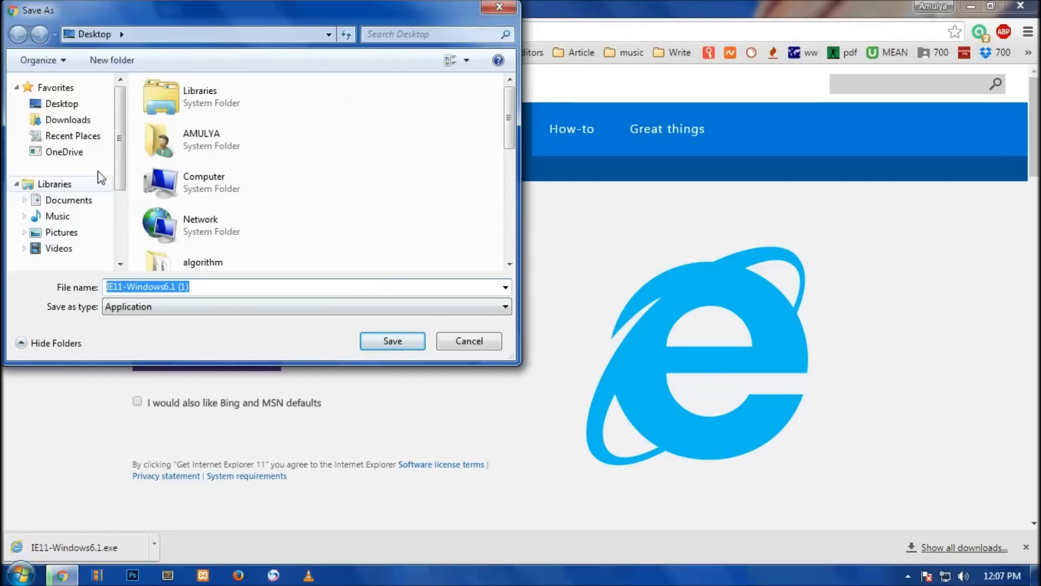
Pick Downloads as the location in the Save As dialog and save IE11-Windows6.1 (1).
{"action": "left_click", "coordinate": [96, 119]}
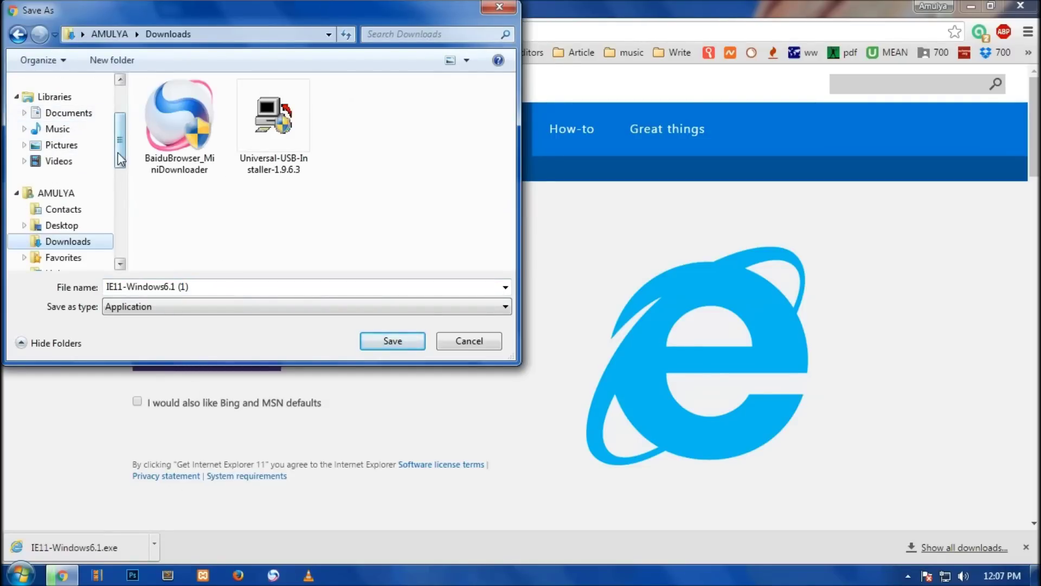
{"action": "left_click", "coordinate": [72, 224]}
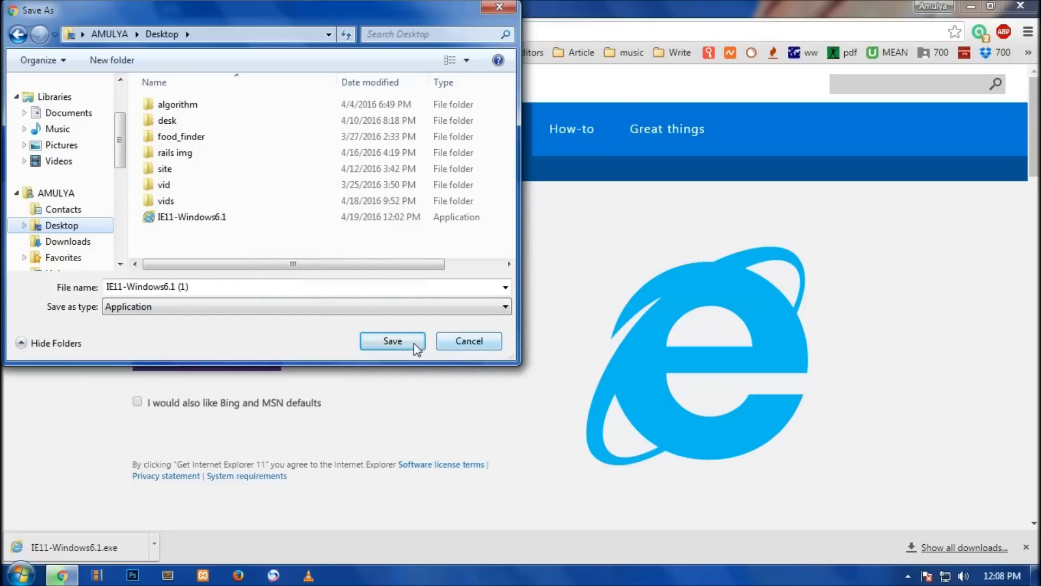
{"action": "left_click", "coordinate": [87, 242]}
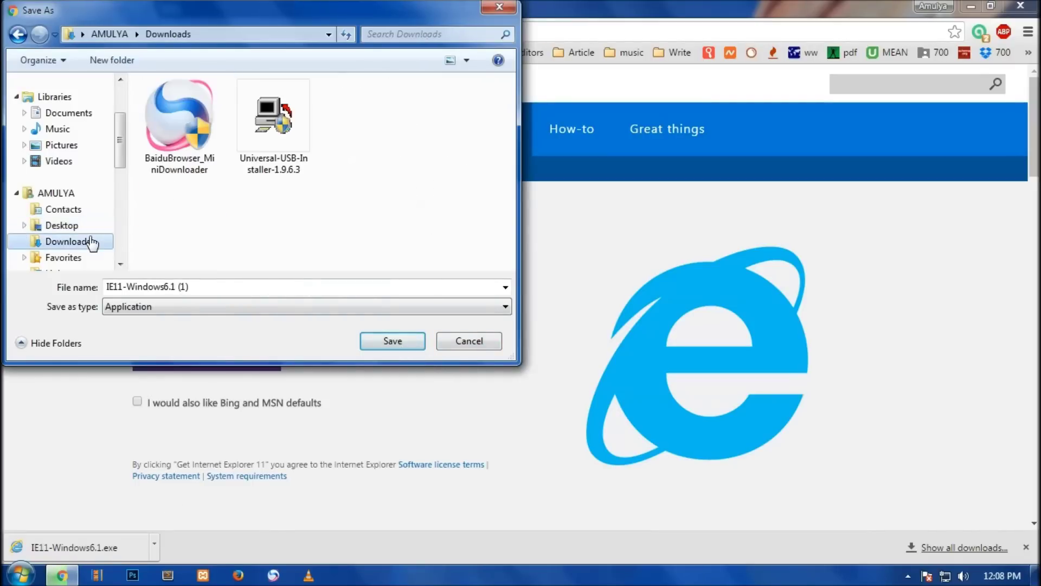
{"action": "left_click", "coordinate": [392, 342]}
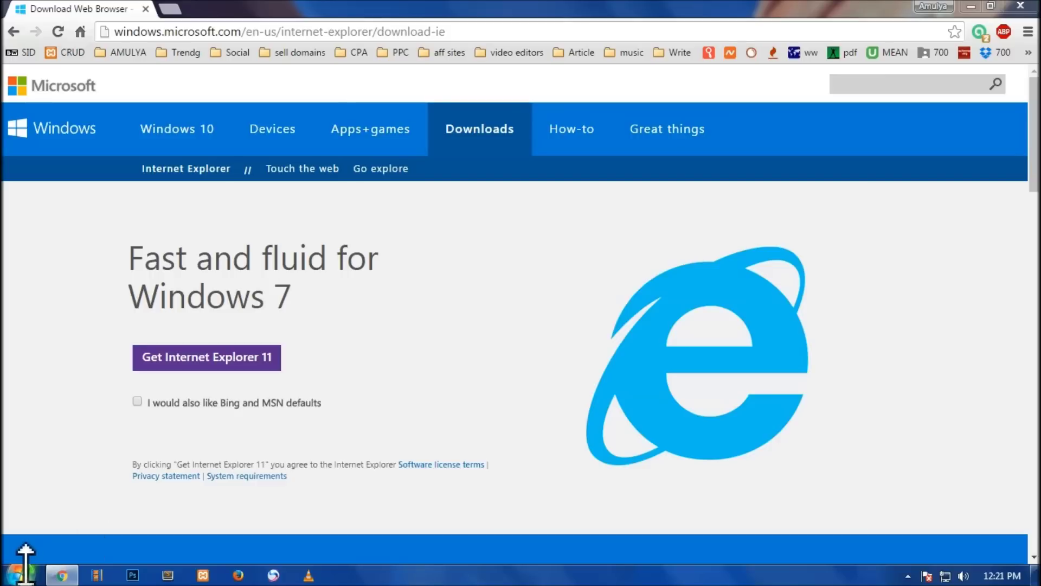
Open the Documents library from the Windows Start menu.
{"action": "left_click", "coordinate": [19, 579]}
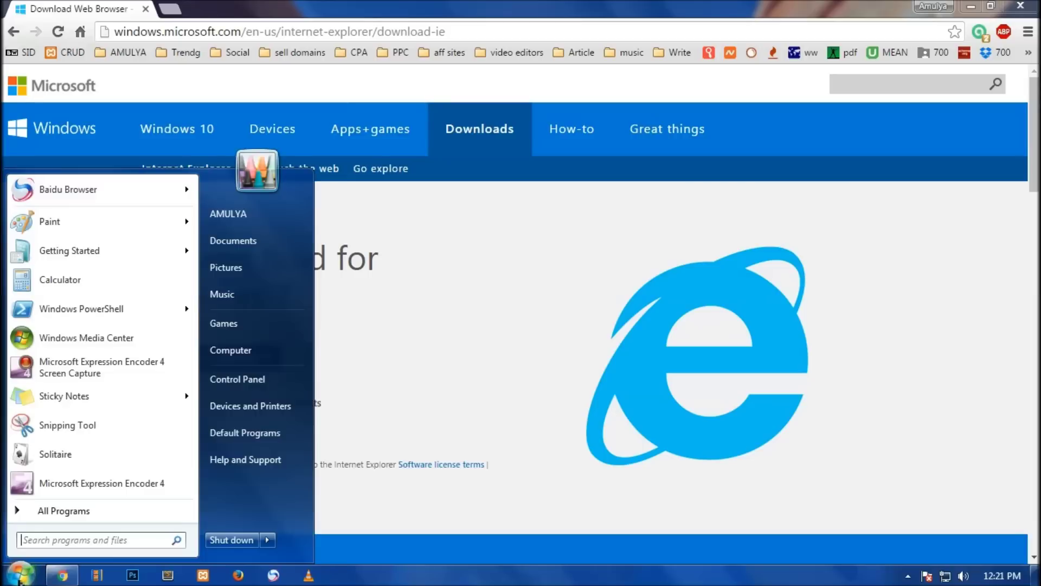
{"action": "left_click", "coordinate": [243, 240]}
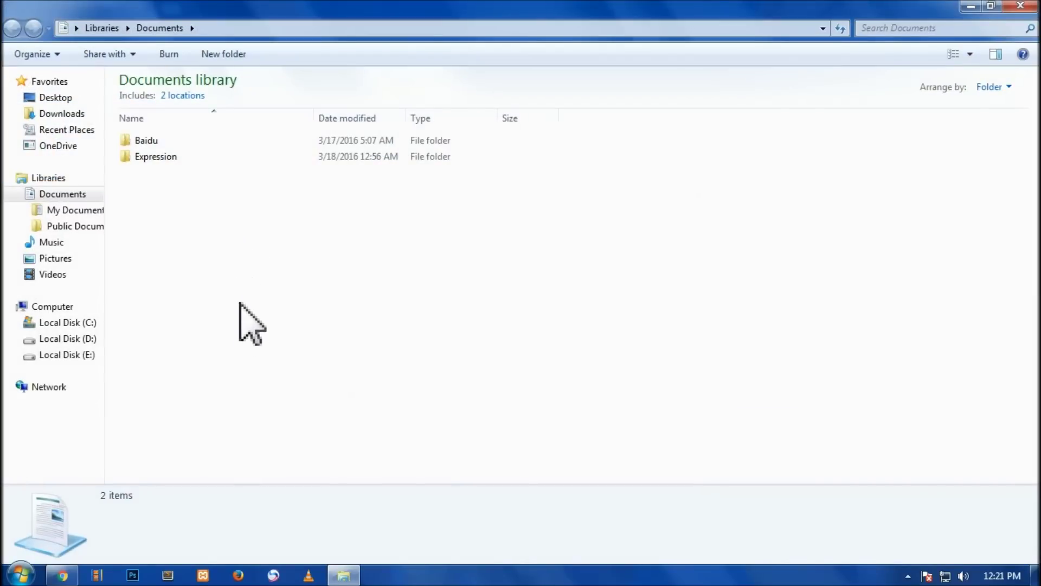
Browse the Downloads and Desktop favorites and check the IE11 installer's context menu, then dismiss it.
{"action": "left_click", "coordinate": [65, 100]}
{"action": "left_click", "coordinate": [66, 114]}
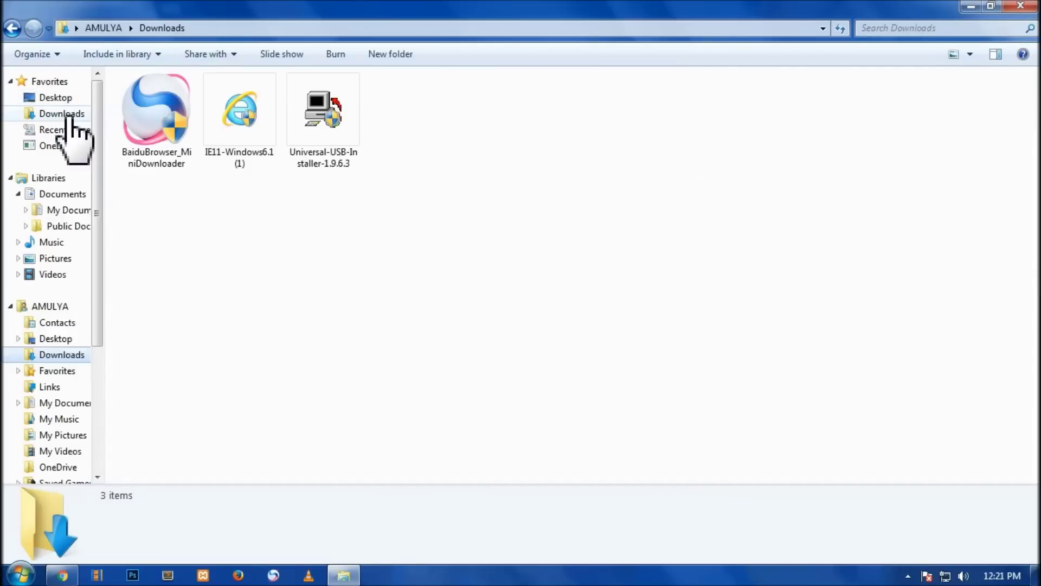
{"action": "left_click", "coordinate": [73, 99]}
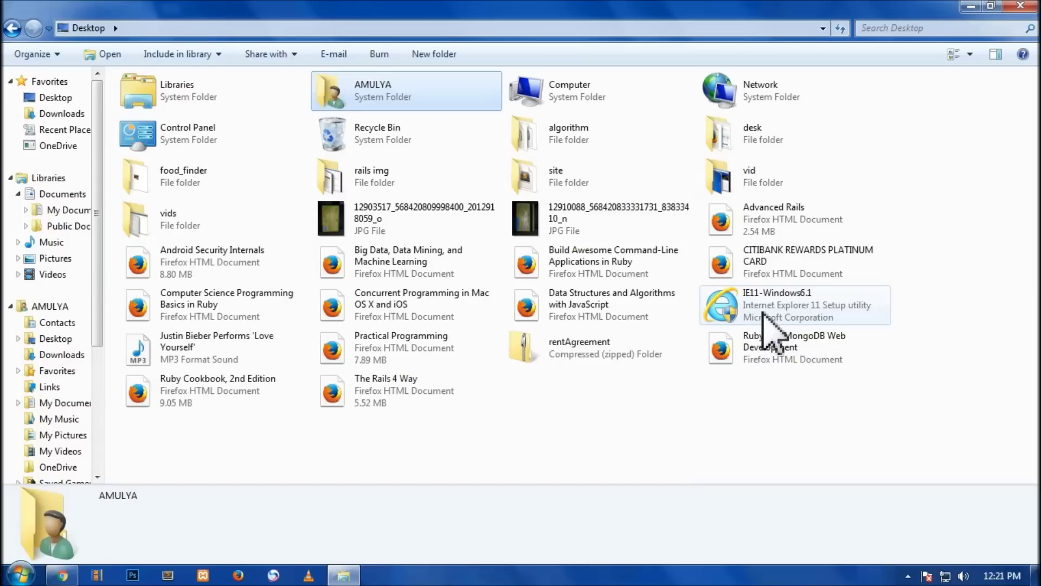
{"action": "mouse_move", "coordinate": [765, 316]}
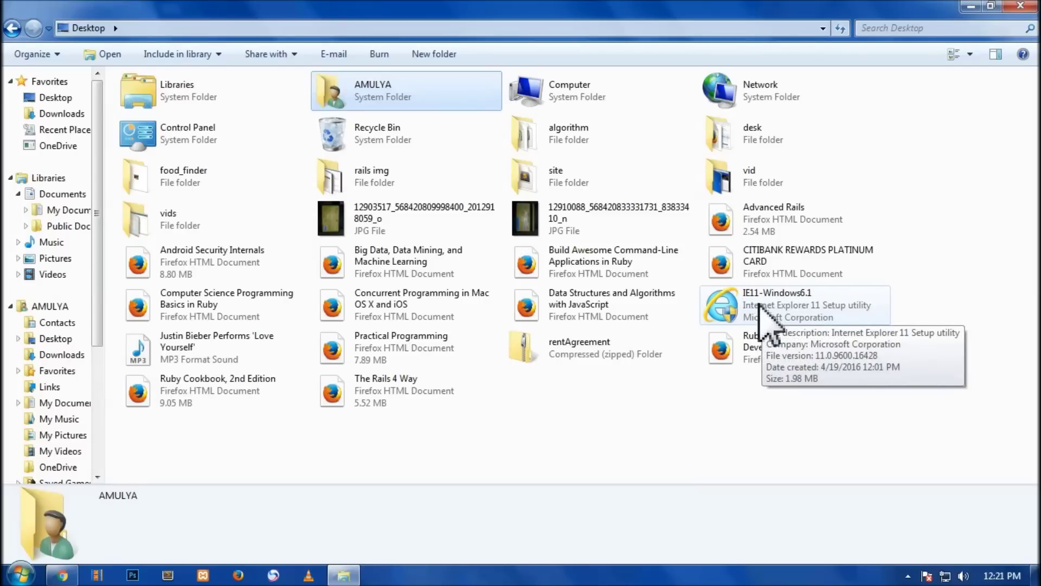
{"action": "right_click", "coordinate": [760, 307]}
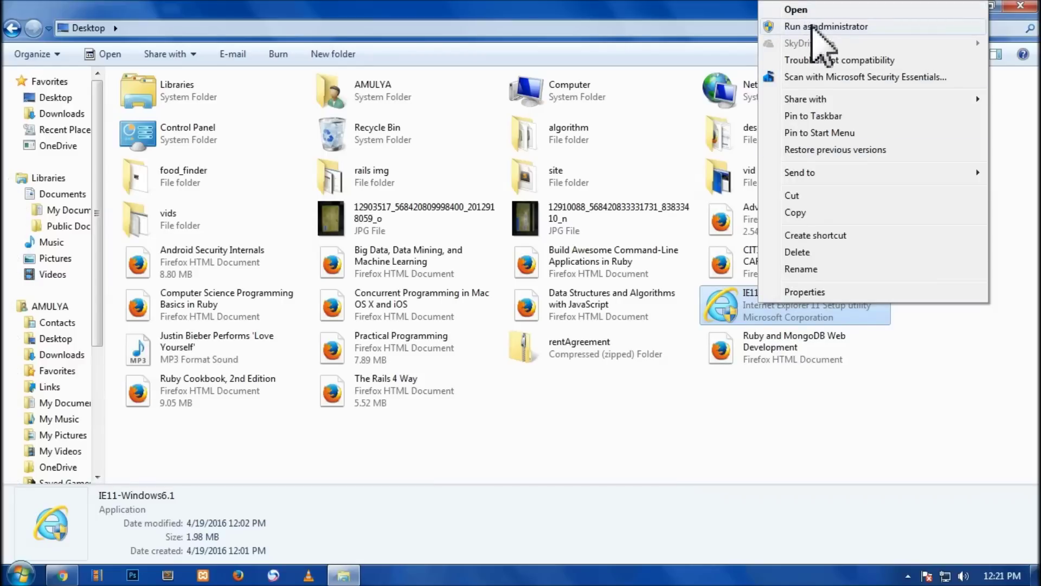
{"action": "left_click", "coordinate": [687, 418]}
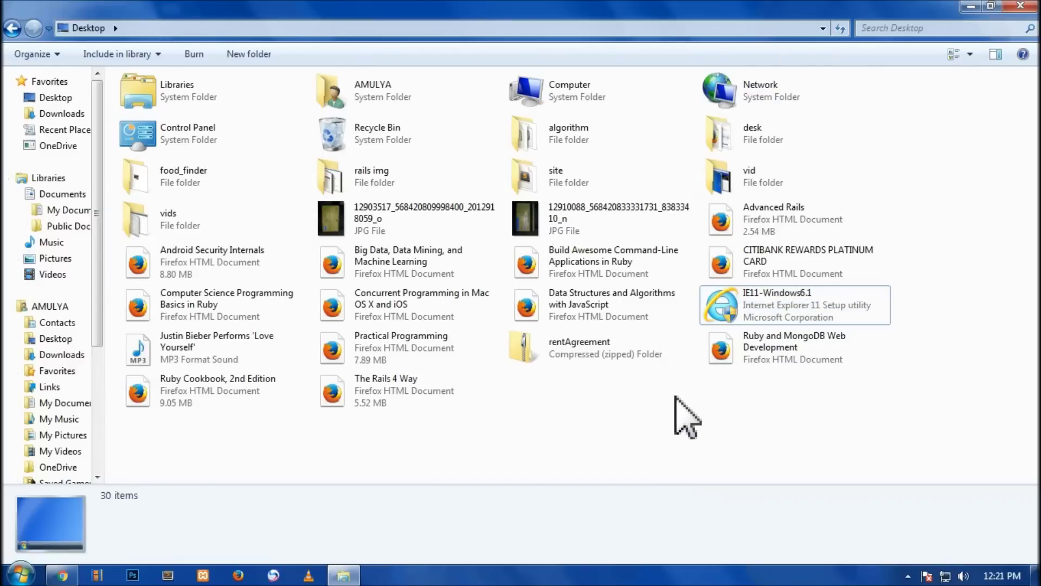
Open Downloads, select IE11-Windows6.1 (1) and view its context menu before closing it.
{"action": "left_click", "coordinate": [61, 114]}
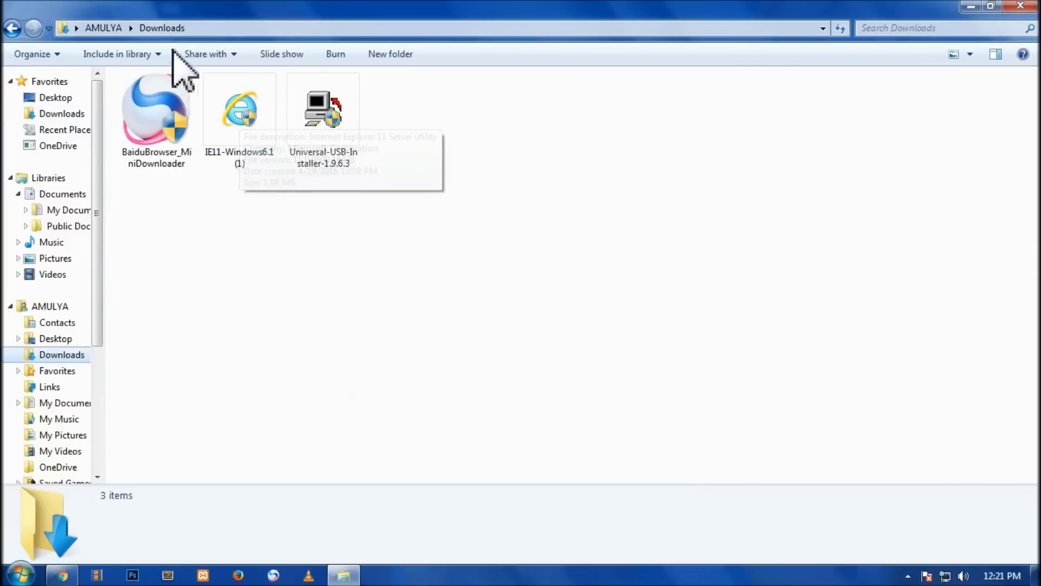
{"action": "left_click", "coordinate": [247, 157]}
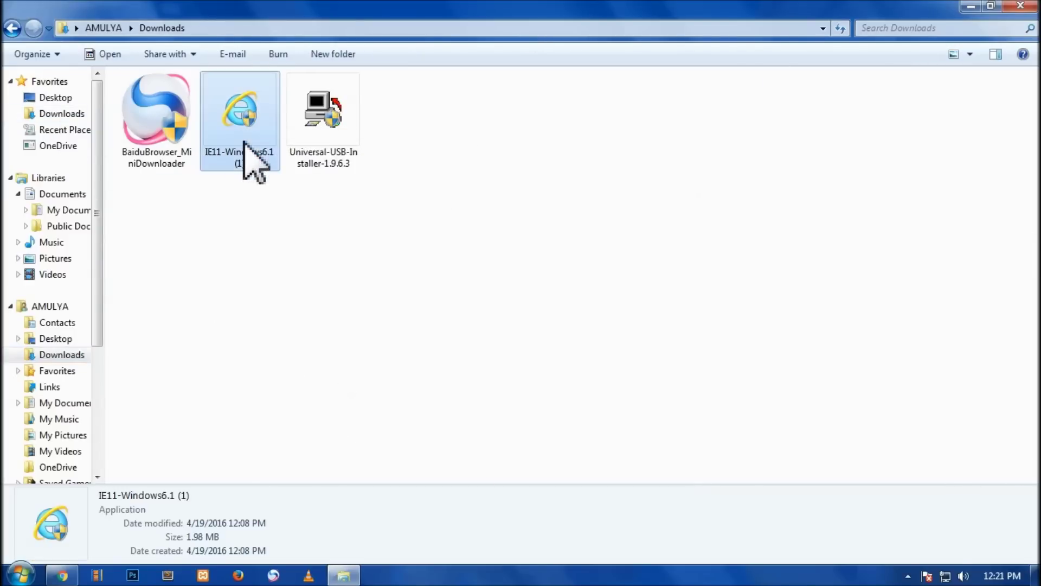
{"action": "right_click", "coordinate": [243, 142]}
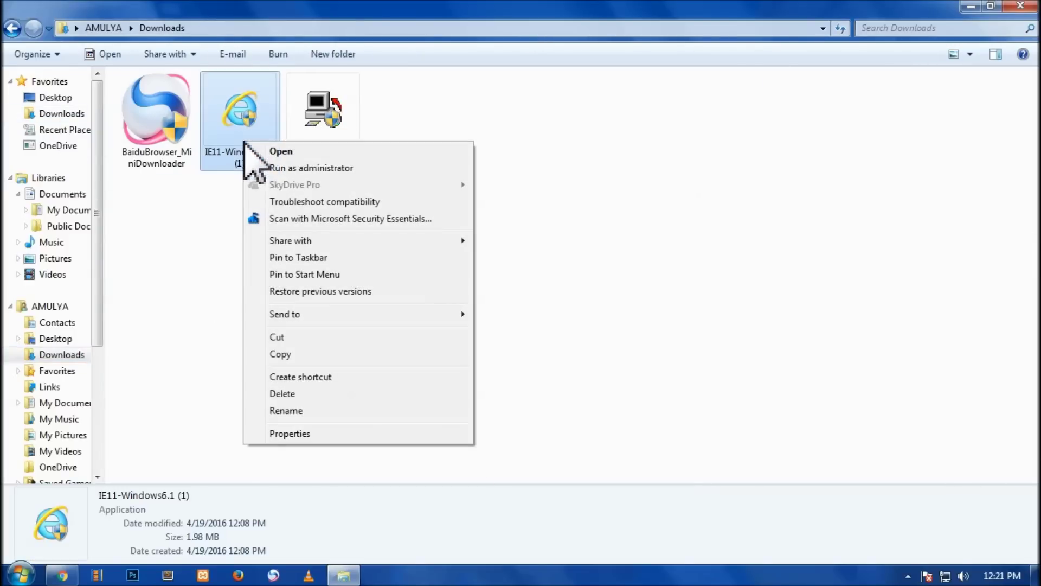
{"action": "left_click", "coordinate": [721, 160]}
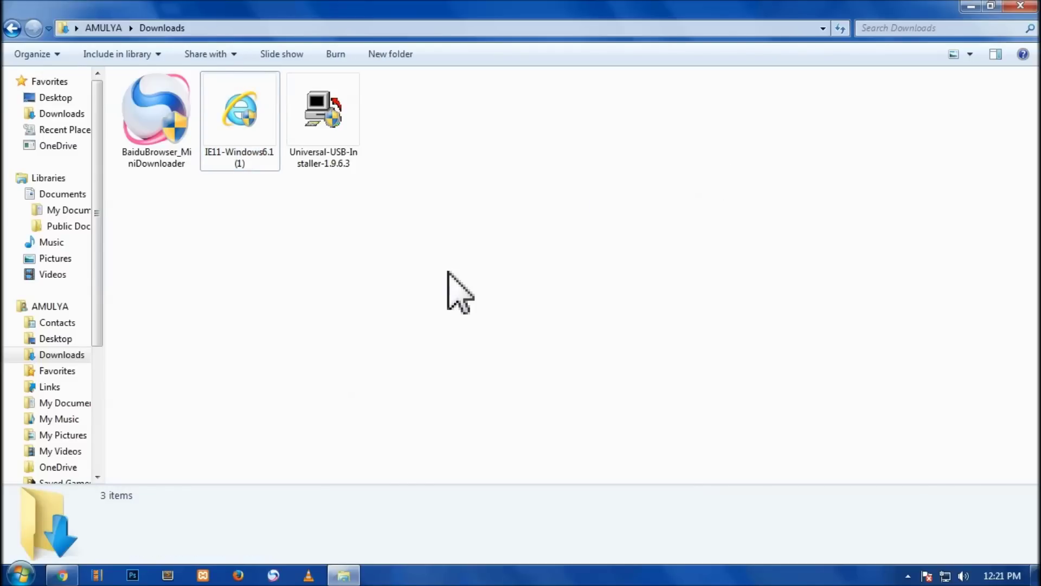